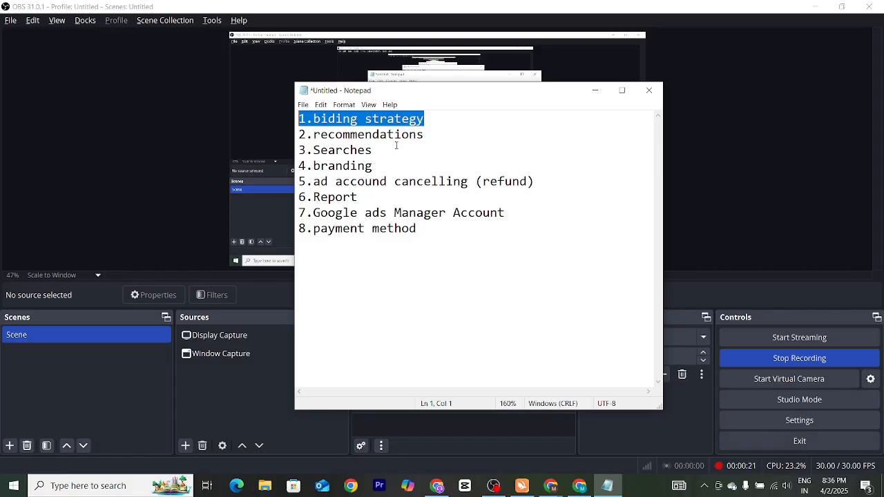
# - Switch from Notepad to Google Ads in Chrome and start a new campaign with the Sales objective
pyautogui.moveTo(420, 96); pyautogui.dragTo(399, 96)
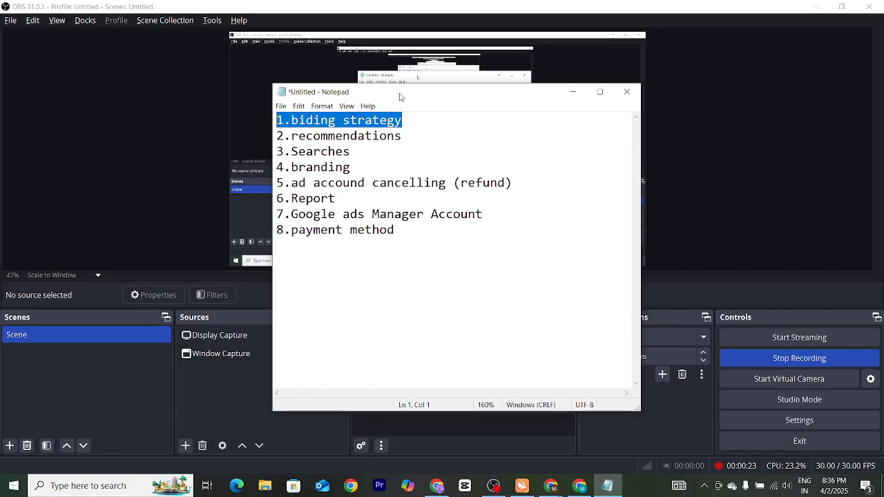
pyautogui.hotkey('alt', 'Tab')
pyautogui.hotkey('alt', 'Tab')
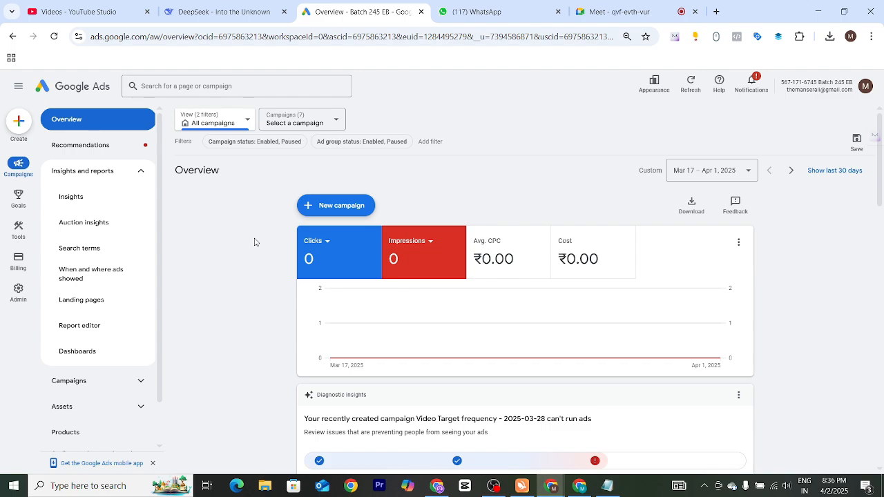
pyautogui.click(19, 125)
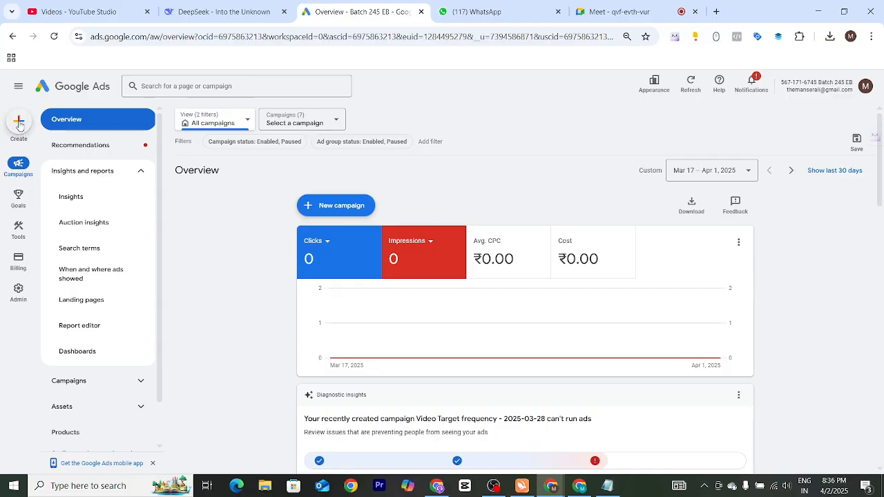
pyautogui.click(20, 126)
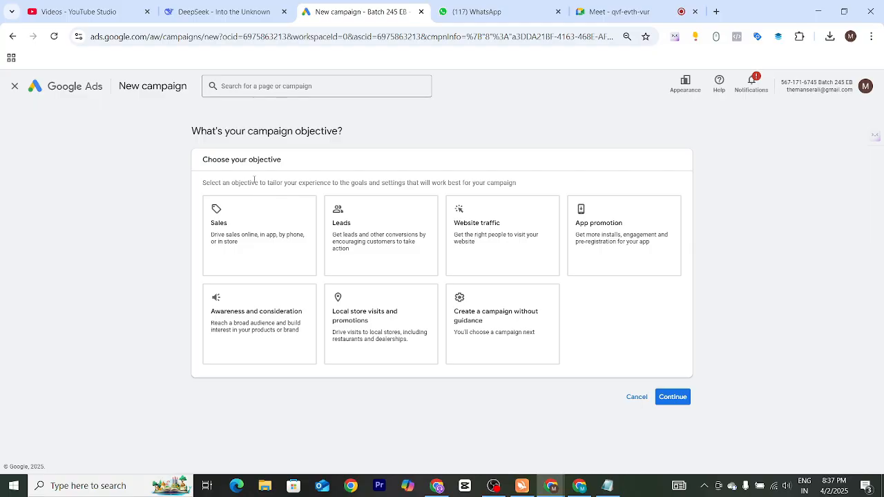
pyautogui.click(411, 207)
pyautogui.click(254, 244)
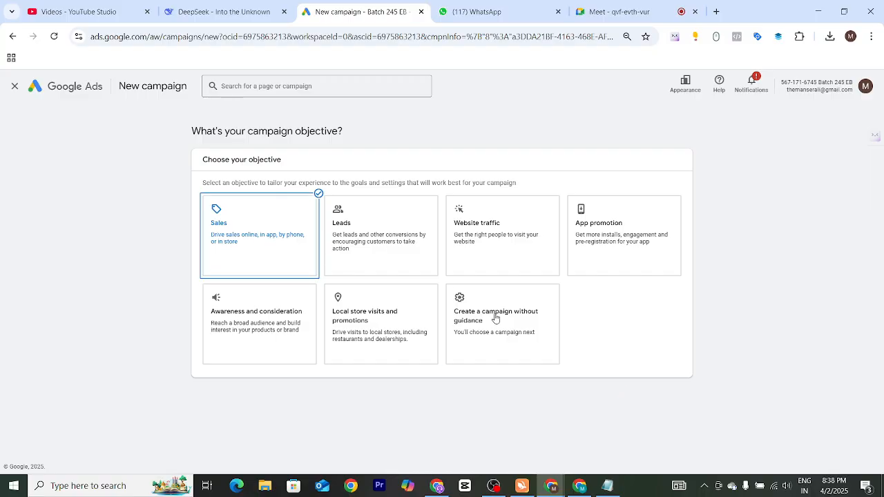
# - Remove the Page views goal from the Sales conversion goals and continue to the campaign type selection
pyautogui.scroll(-2, 565, 296)
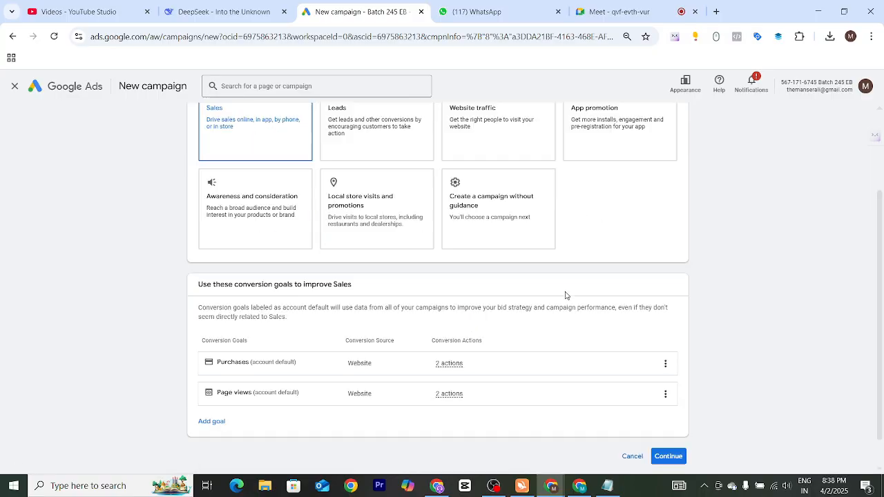
pyautogui.scroll(-1, 565, 295)
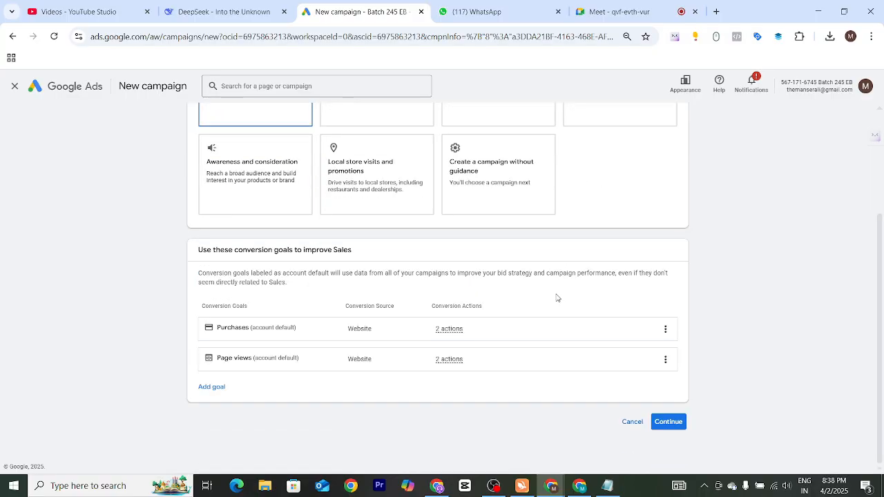
pyautogui.click(663, 361)
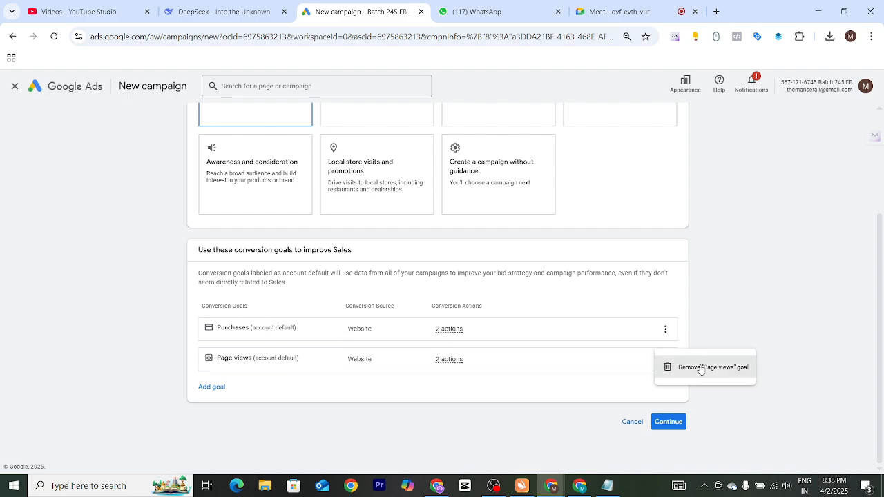
pyautogui.click(701, 368)
pyautogui.click(533, 301)
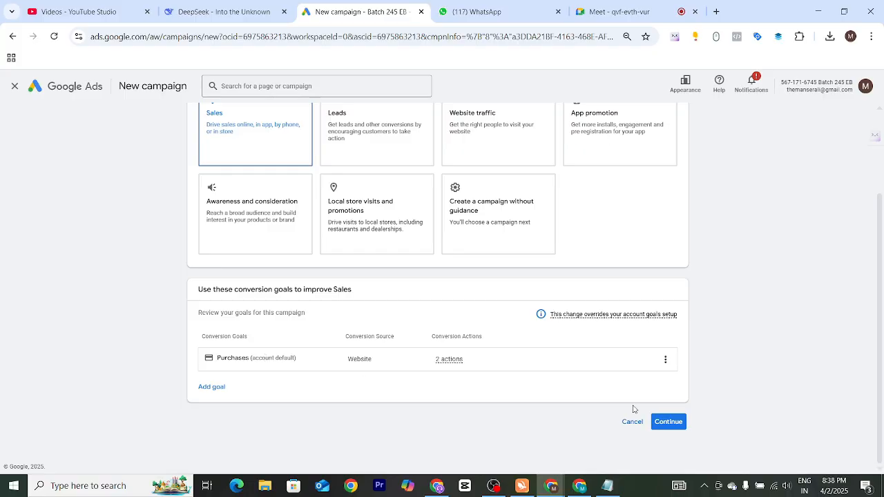
pyautogui.click(668, 421)
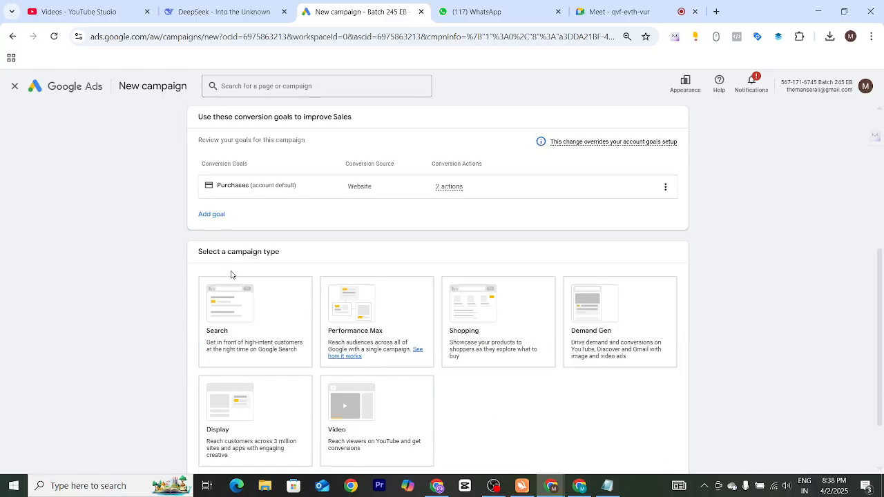
# - Choose the Shopping campaign type, select the Merchant Center account, and continue with the Standard Shopping campaign subtype
pyautogui.click(376, 307)
pyautogui.click(491, 338)
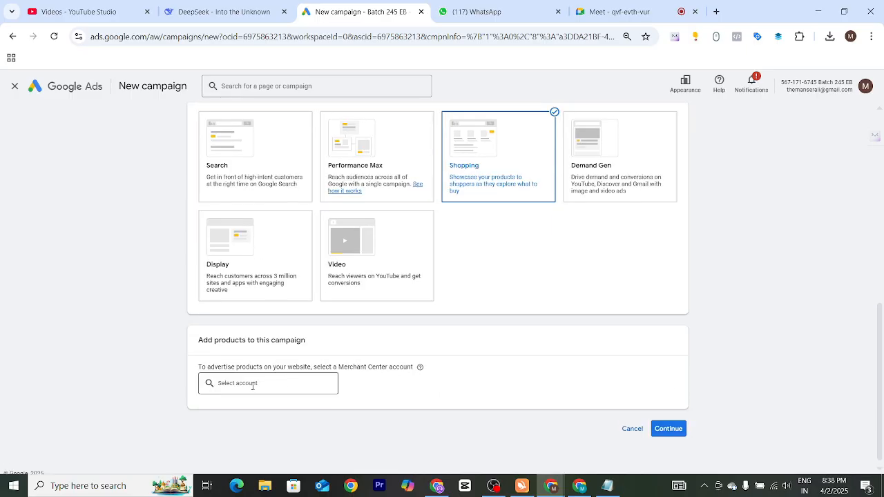
pyautogui.click(250, 382)
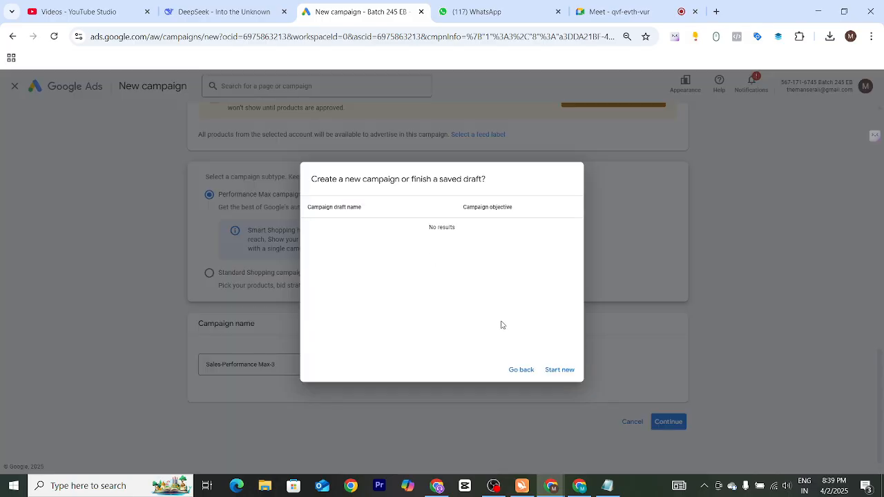
pyautogui.click(521, 371)
pyautogui.click(209, 273)
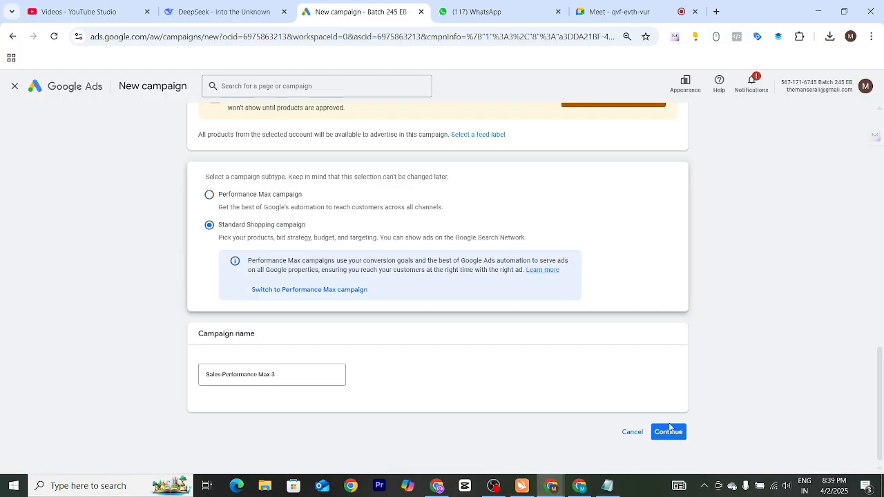
pyautogui.click(668, 421)
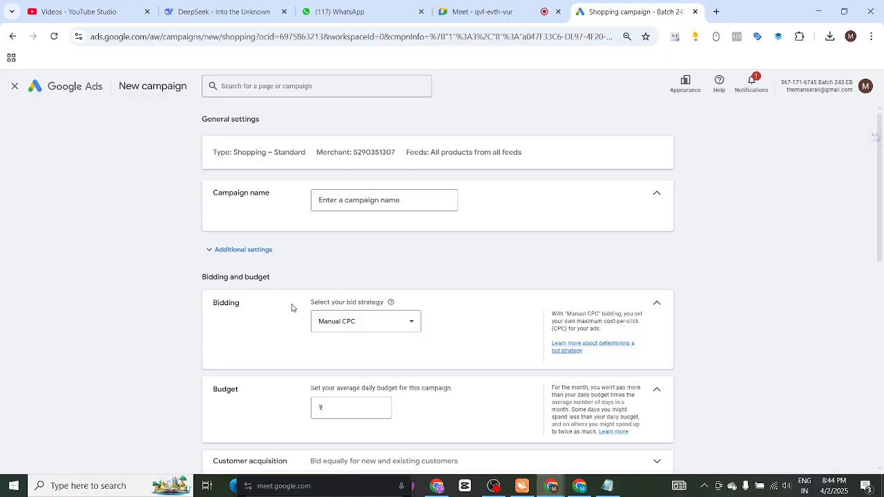
# - Examine the automated and manual bid strategies available for the Shopping campaign in the Bidding and budget section
pyautogui.scroll(-1, 337, 276)
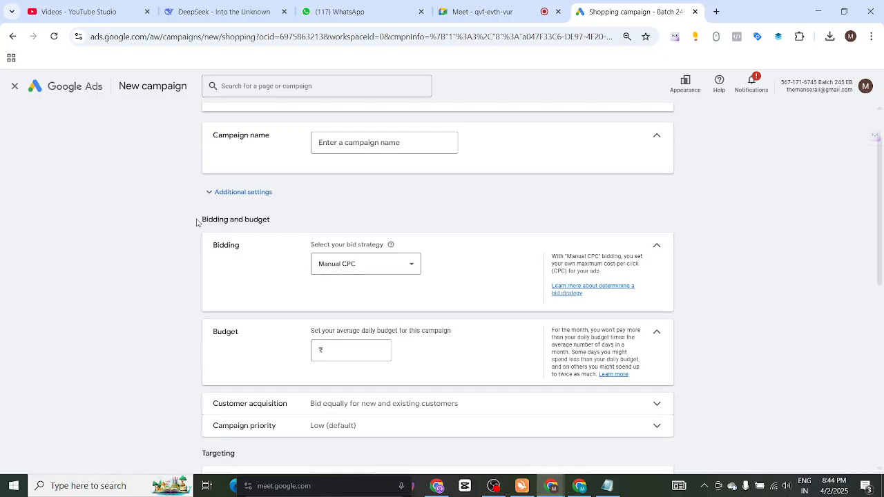
pyautogui.moveTo(201, 220); pyautogui.dragTo(273, 221)
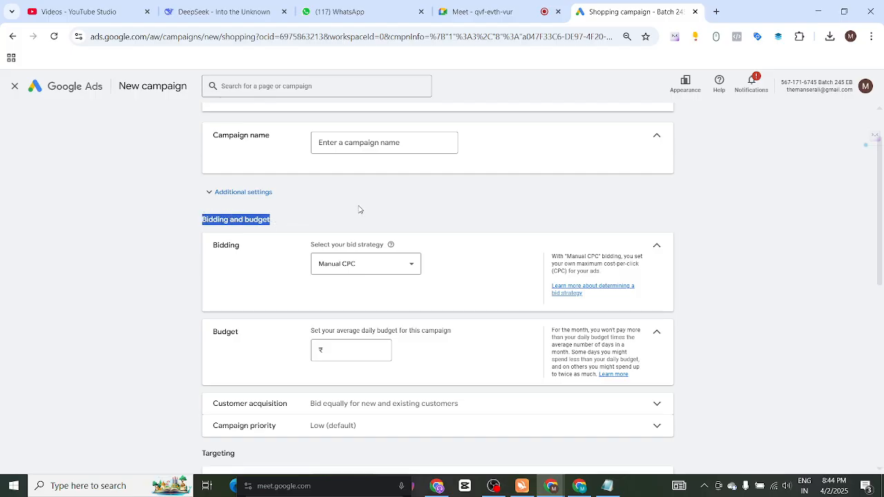
pyautogui.scroll(-1, 407, 197)
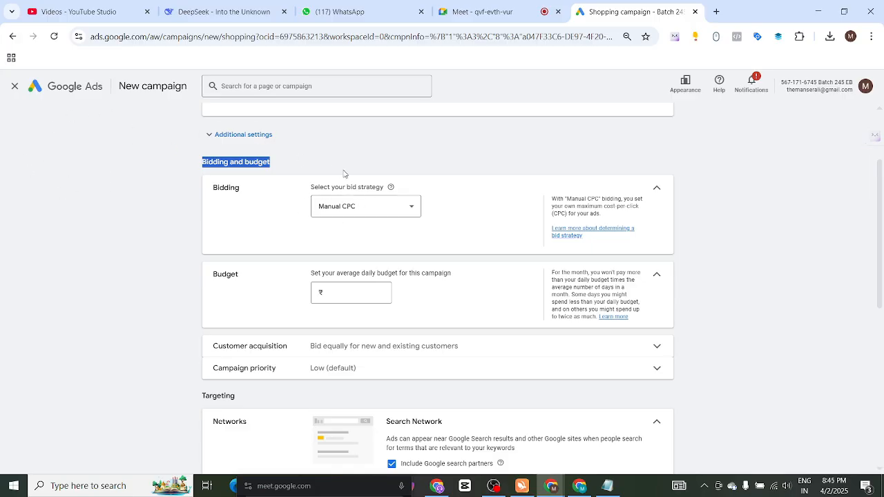
pyautogui.click(376, 214)
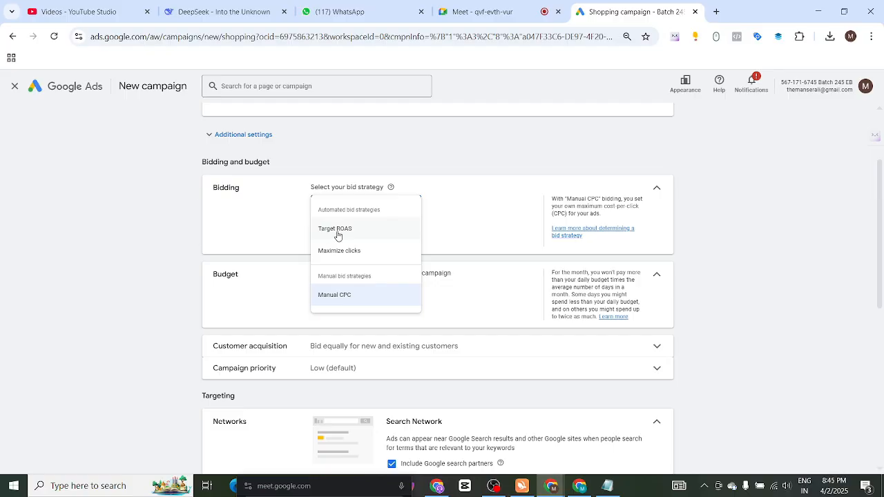
pyautogui.moveTo(329, 235)
pyautogui.moveTo(334, 256)
pyautogui.moveTo(392, 212); pyautogui.dragTo(316, 209)
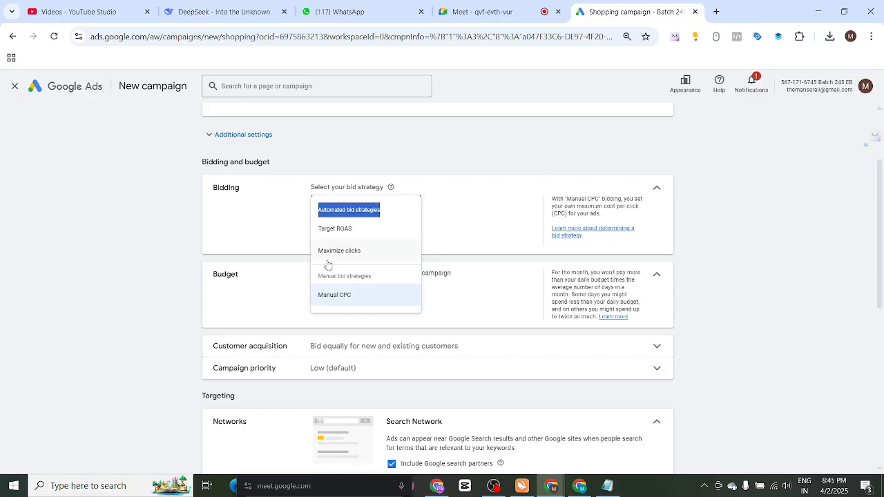
pyautogui.click(271, 240)
pyautogui.click(371, 211)
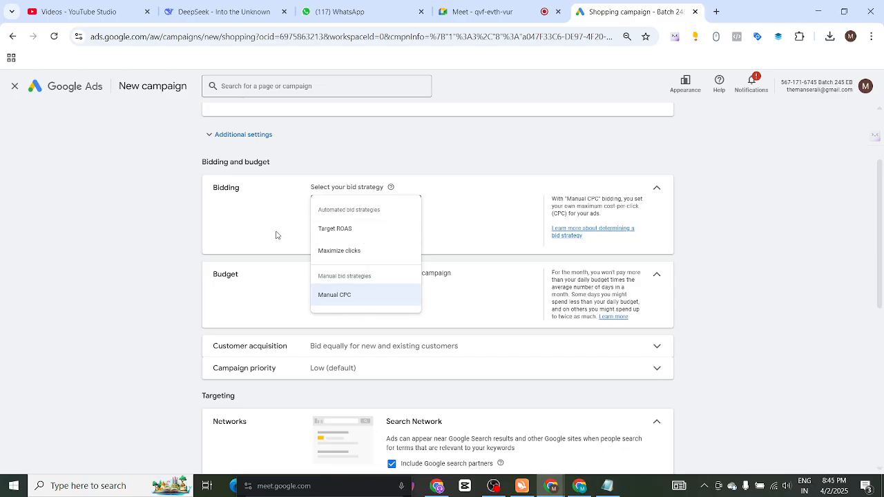
# - Set the bid strategy to Target ROAS at 300% and the average daily budget to ₹1000
pyautogui.click(334, 228)
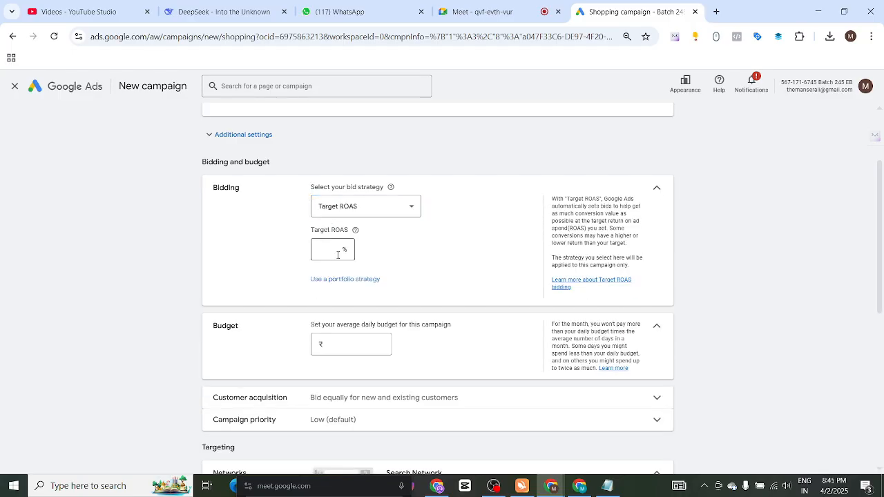
pyautogui.click(327, 250)
pyautogui.click(434, 220)
pyautogui.moveTo(331, 230); pyautogui.dragTo(332, 260)
pyautogui.doubleClick(334, 250)
pyautogui.click(346, 343)
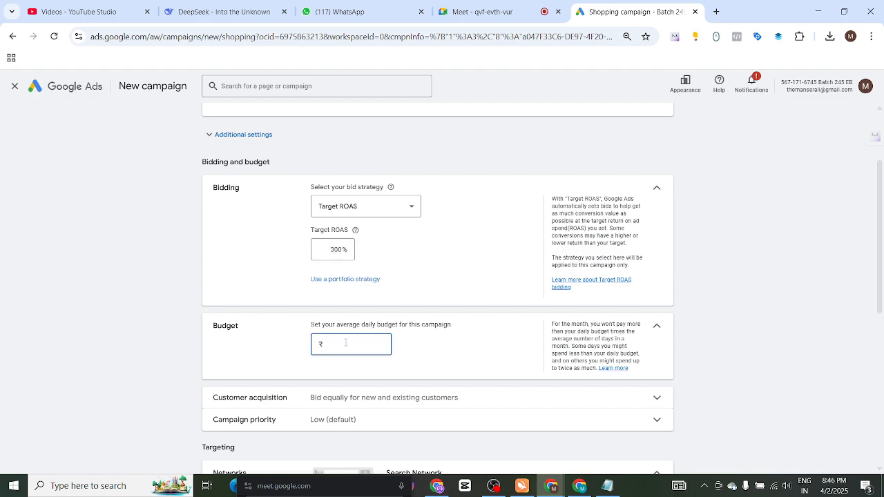
pyautogui.write('1000')
# - Leave the new Shopping campaign setup and go back to the campaigns list
pyautogui.scroll(-3, 397, 253)
pyautogui.scroll(4, 395, 251)
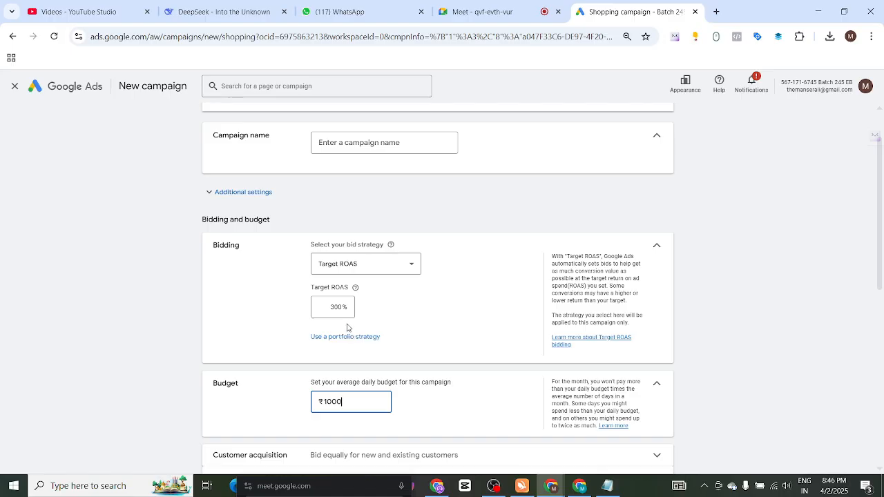
pyautogui.click(15, 88)
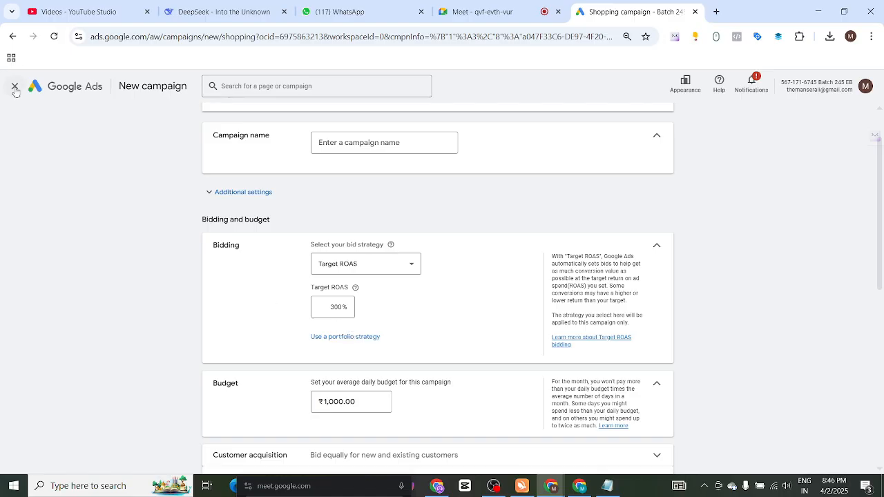
pyautogui.click(570, 293)
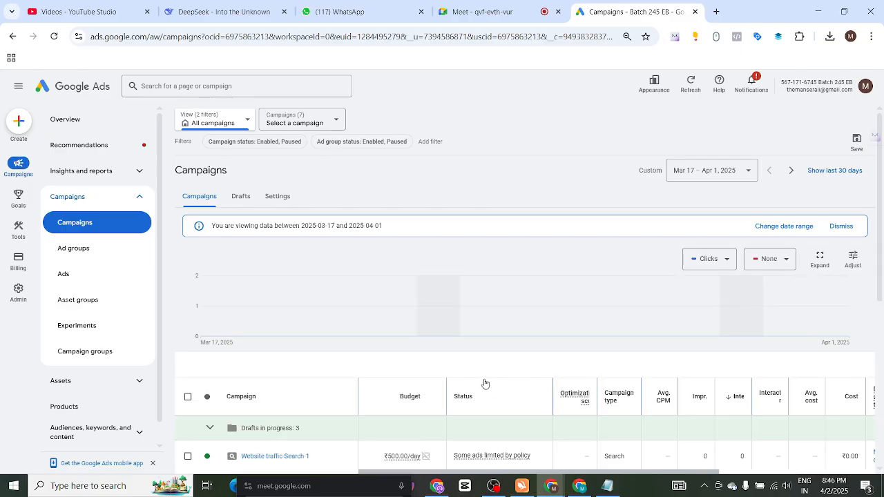
# - Review the Bid strategy type column for the campaigns in the table, including the ugc Shopping campaign
pyautogui.scroll(-3, 484, 383)
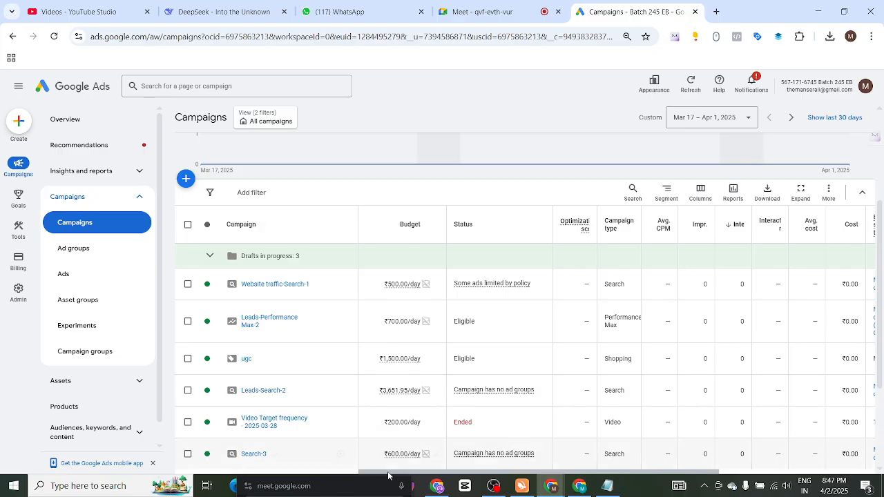
pyautogui.moveTo(405, 473); pyautogui.dragTo(537, 479)
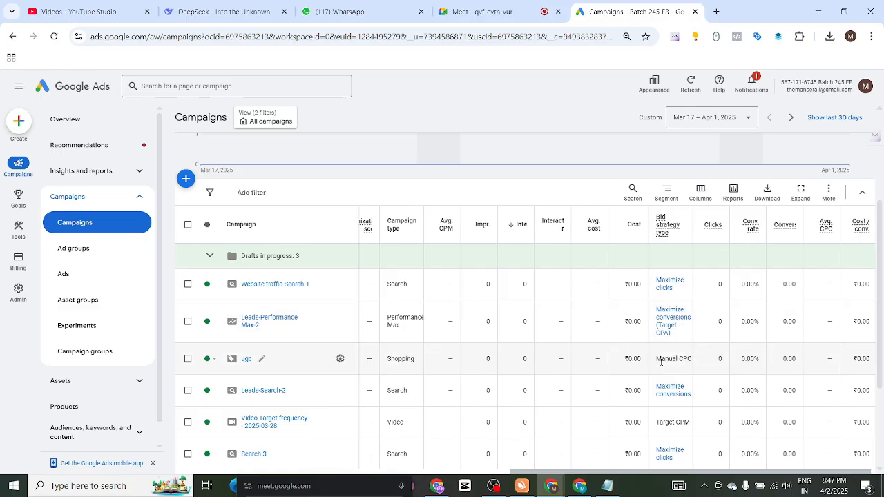
pyautogui.moveTo(658, 360); pyautogui.dragTo(691, 371)
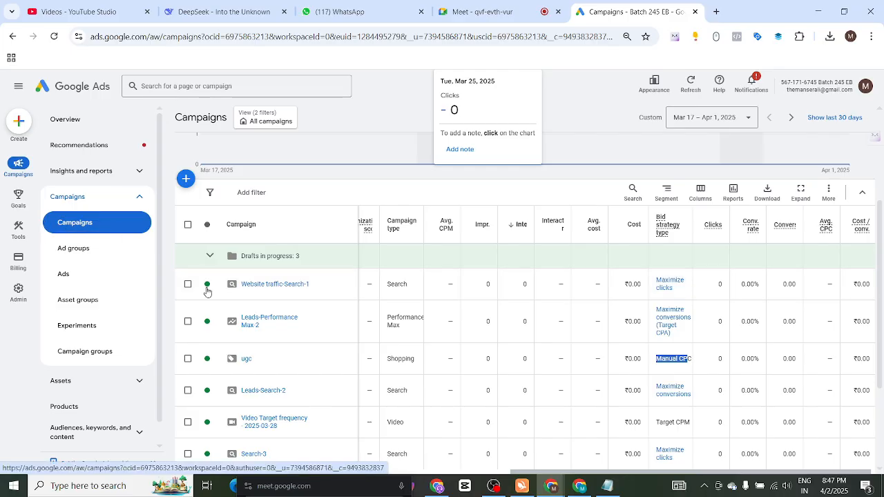
pyautogui.moveTo(556, 473); pyautogui.dragTo(349, 469)
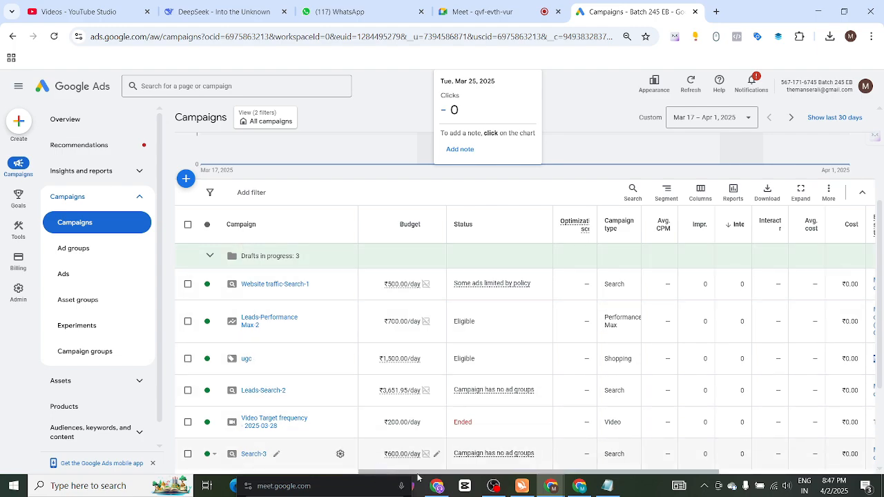
pyautogui.moveTo(388, 475); pyautogui.dragTo(489, 456)
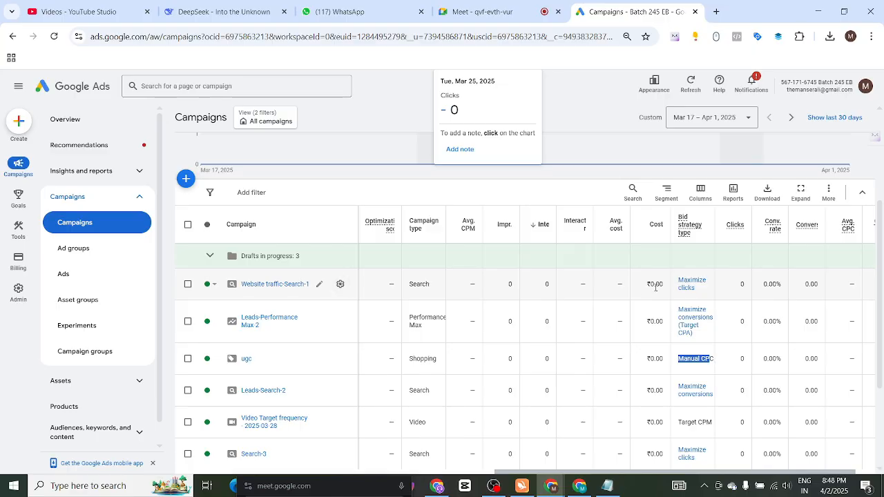
# - Open the settings of the Website traffic-Search-1 campaign and expand its Bidding section
pyautogui.click(340, 284)
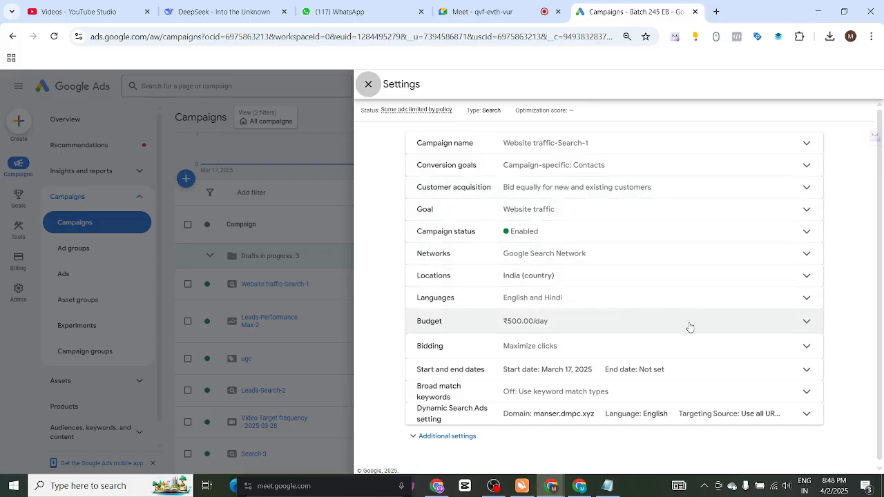
pyautogui.doubleClick(429, 346)
pyautogui.keyDown('shift'); pyautogui.click(549, 347); pyautogui.keyUp('shift')
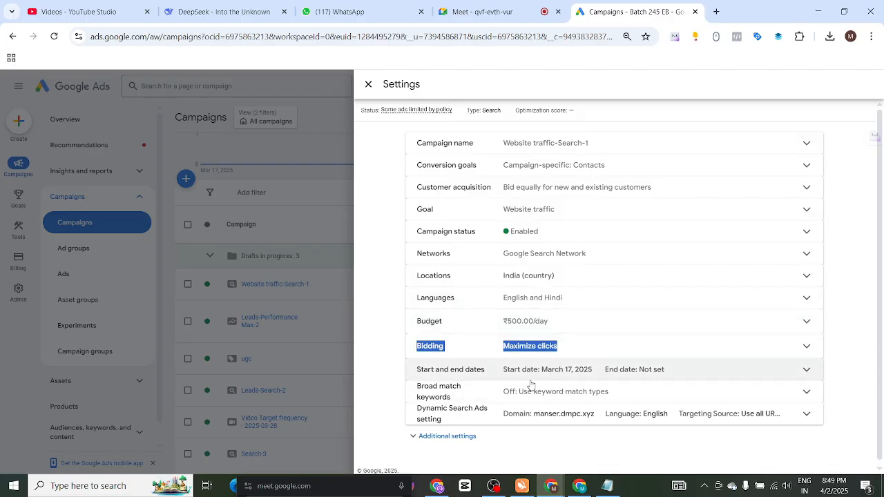
pyautogui.click(807, 346)
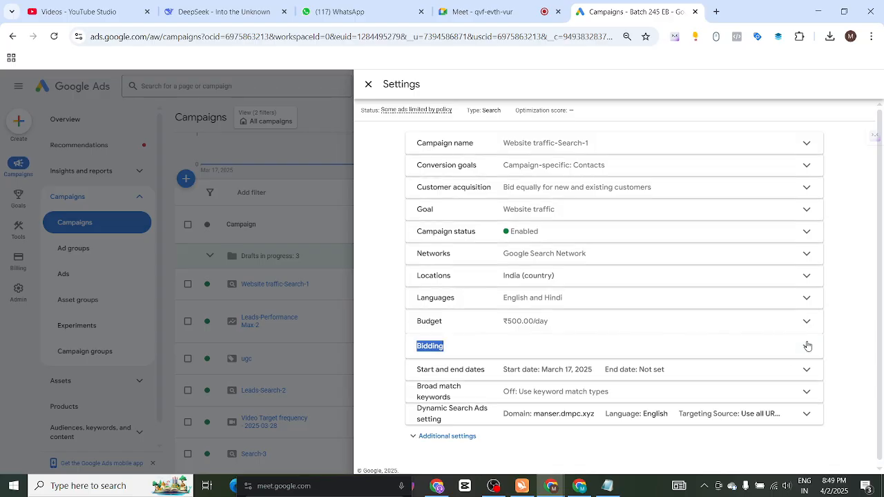
pyautogui.scroll(-2, 614, 331)
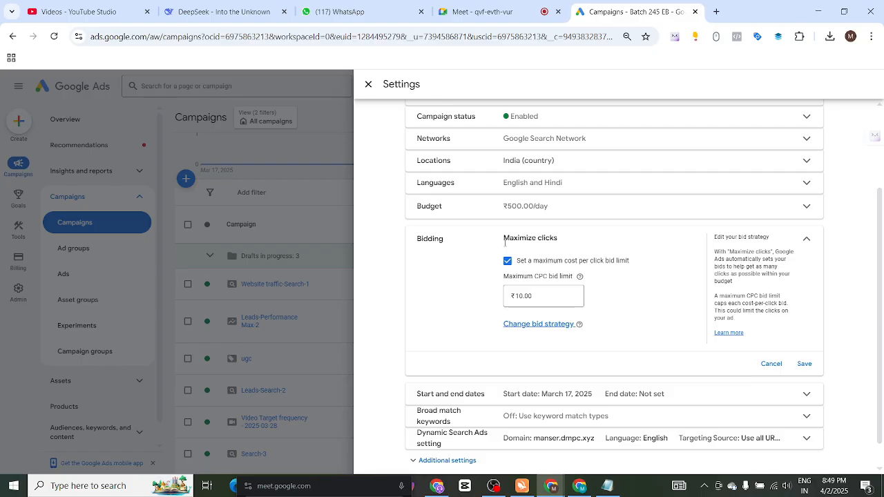
# - Examine the Maximize clicks bid strategy options and select the value of the maximum CPC bid limit
pyautogui.moveTo(505, 241); pyautogui.dragTo(621, 281)
pyautogui.click(621, 280)
pyautogui.moveTo(538, 298); pyautogui.dragTo(513, 295)
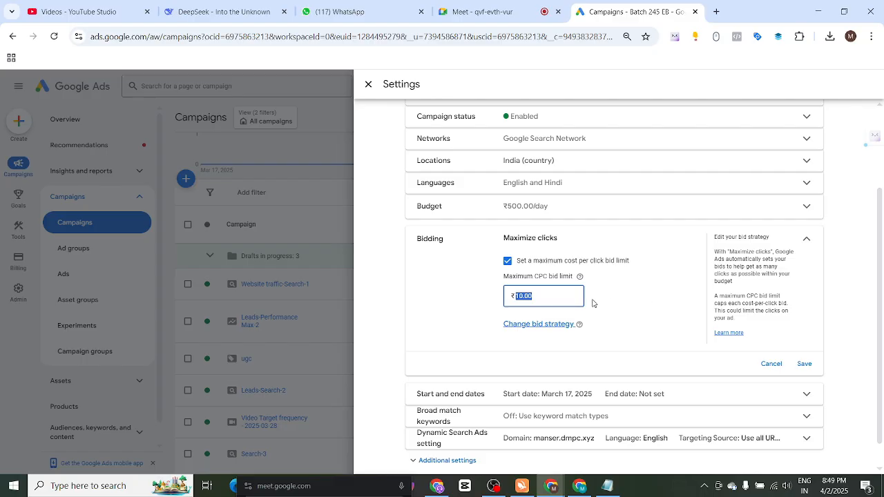
pyautogui.click(634, 296)
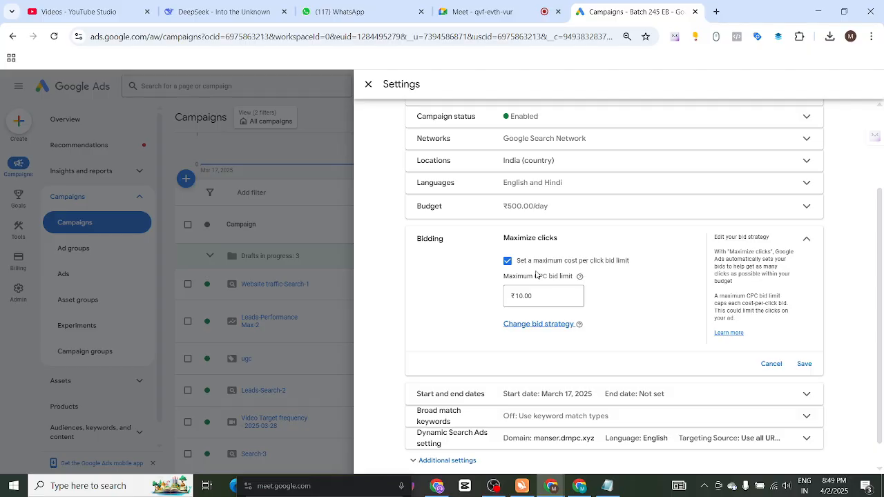
pyautogui.moveTo(555, 303); pyautogui.dragTo(513, 299)
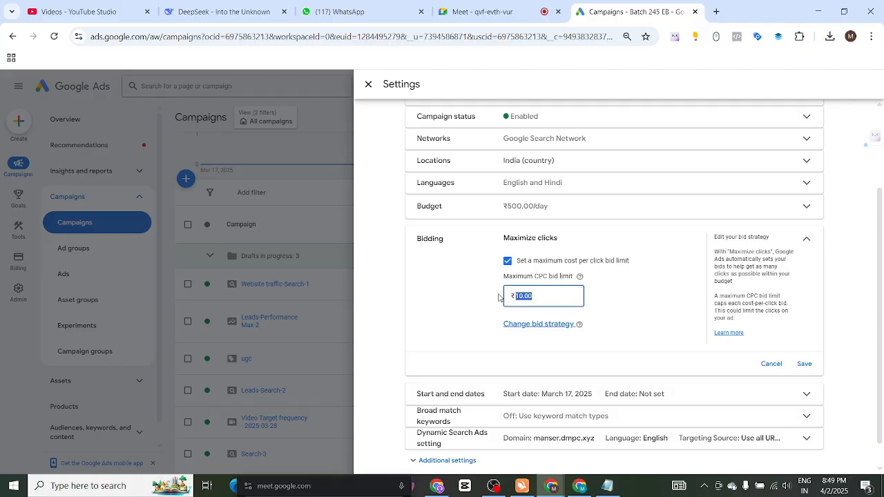
pyautogui.click(501, 298)
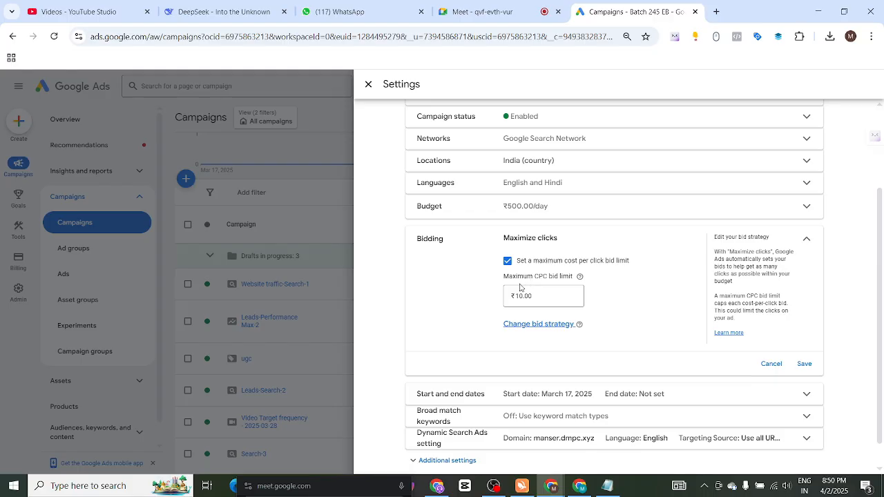
# - Change the campaign's bidding focus from clicks to Impression share, with ads appearing at the Absolute top of results page
pyautogui.click(541, 331)
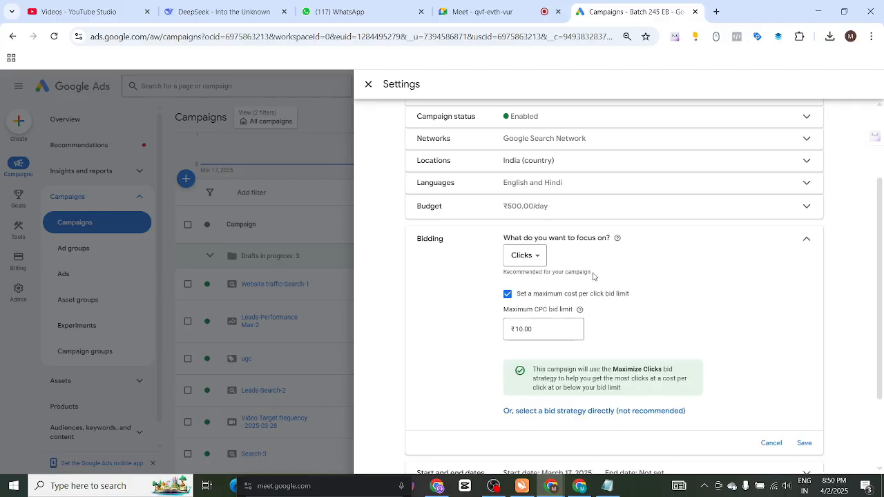
pyautogui.click(537, 257)
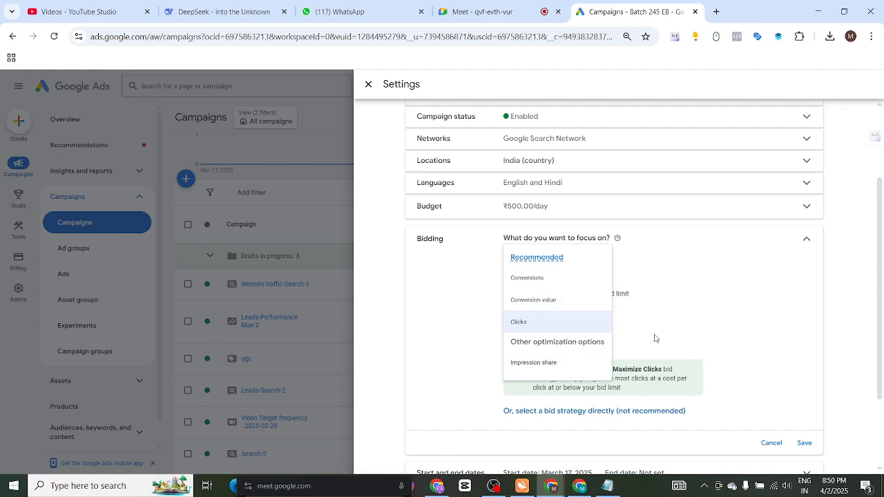
pyautogui.click(533, 363)
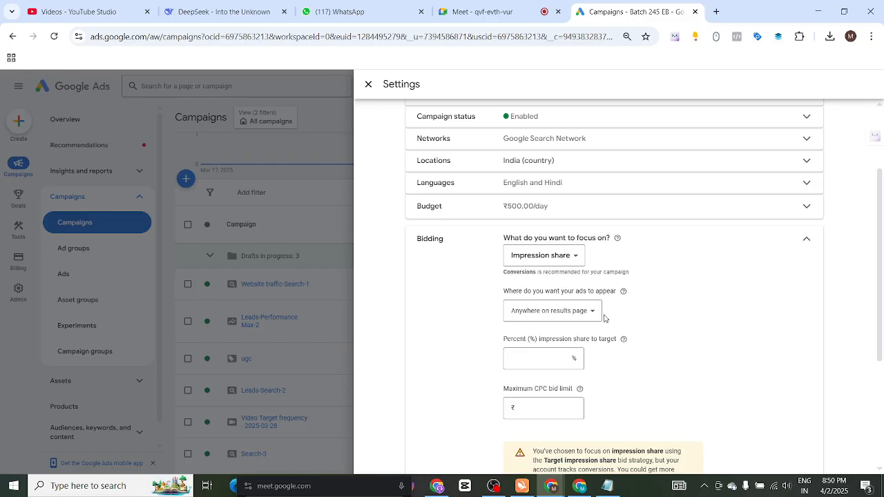
pyautogui.click(592, 318)
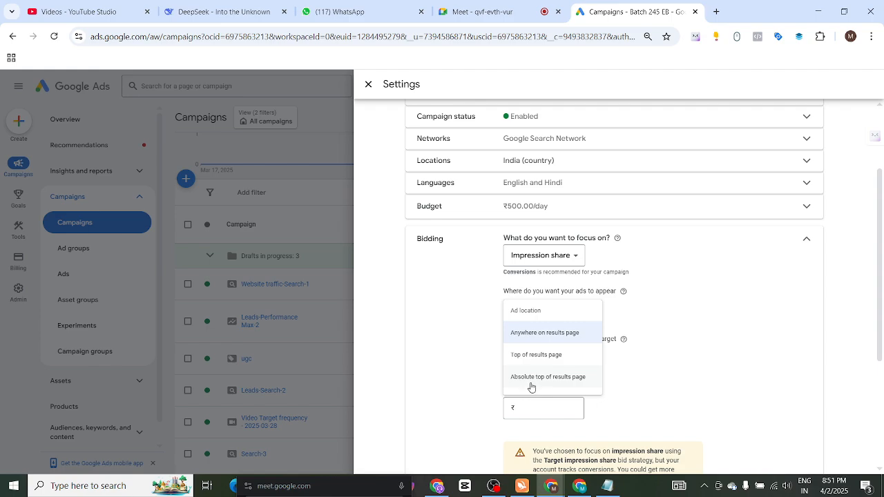
pyautogui.click(543, 379)
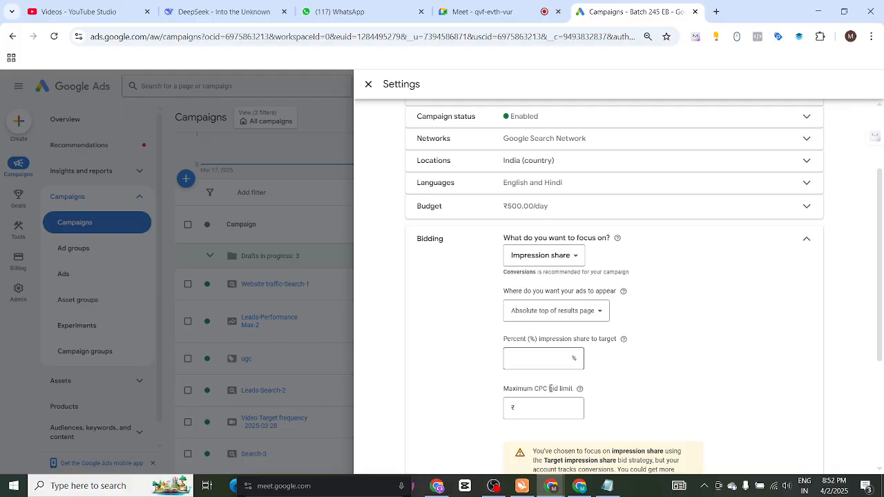
# - Set the impression share target to 70% and the maximum CPC bid limit to ₹15, and save the bidding settings
pyautogui.click(541, 361)
pyautogui.write('0')
pyautogui.click(552, 409)
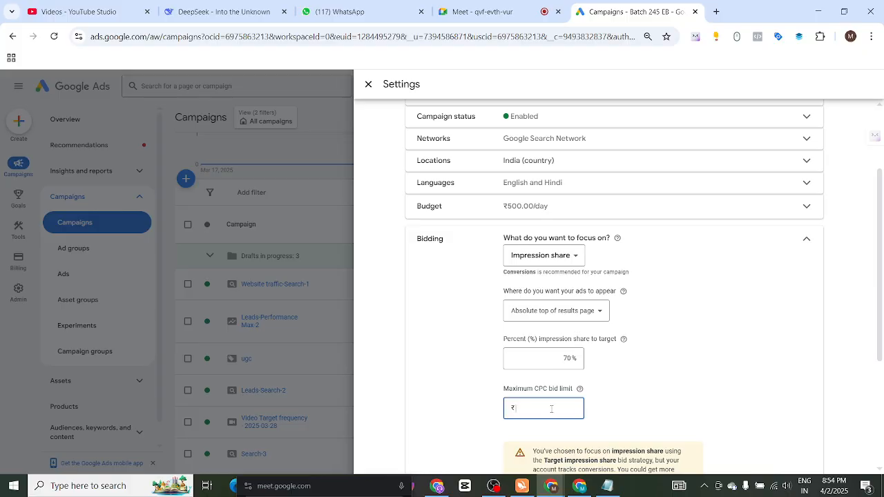
pyautogui.write('5')
pyautogui.click(685, 412)
pyautogui.scroll(-3, 666, 392)
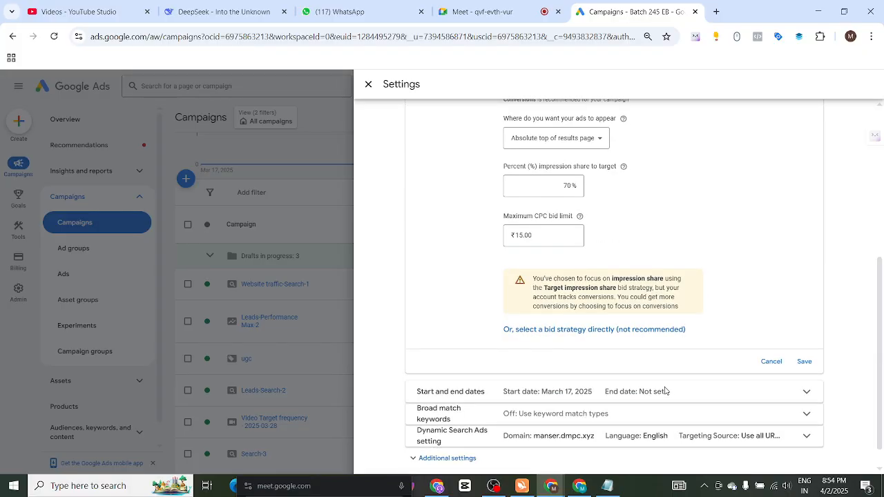
pyautogui.click(802, 363)
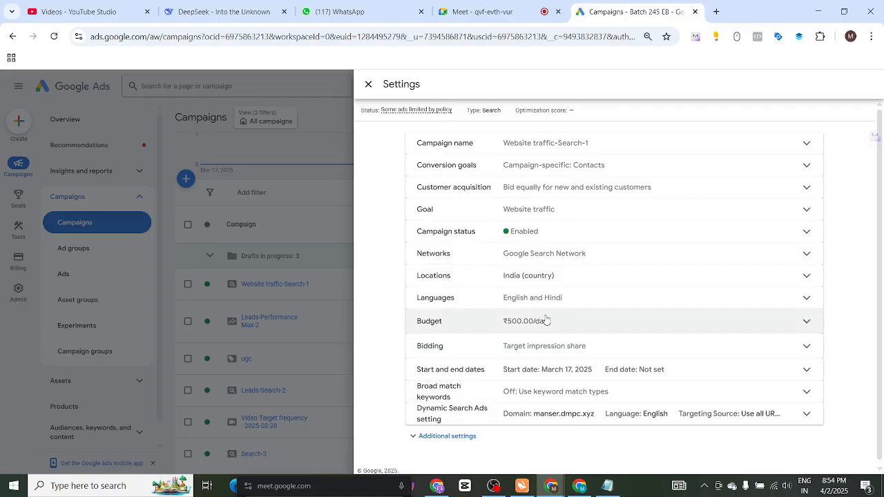
# - Set the average daily budget of the Website traffic-Search-1 campaign to ₹700 and save it
pyautogui.click(778, 324)
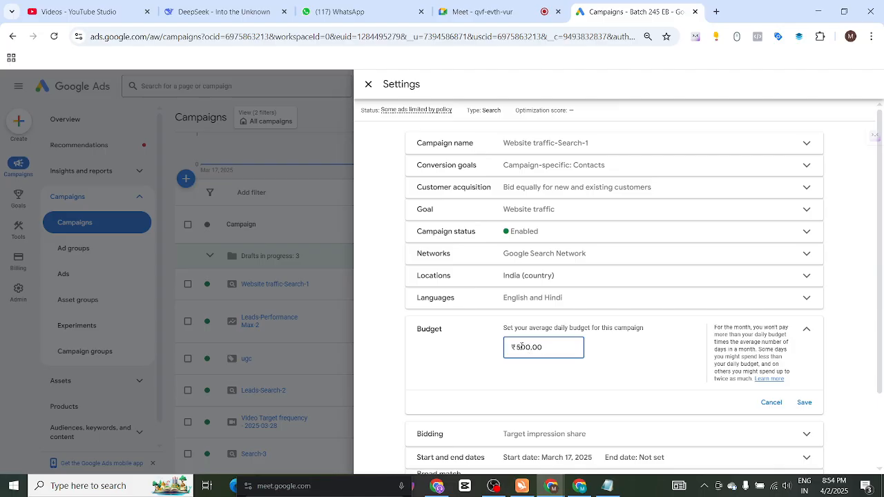
pyautogui.click(521, 347)
pyautogui.press('BackSpace')
pyautogui.write('7')
pyautogui.click(812, 405)
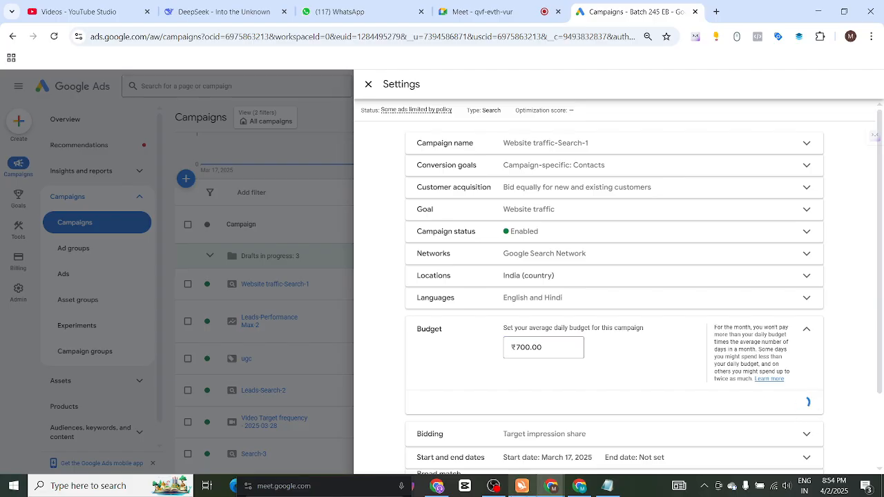